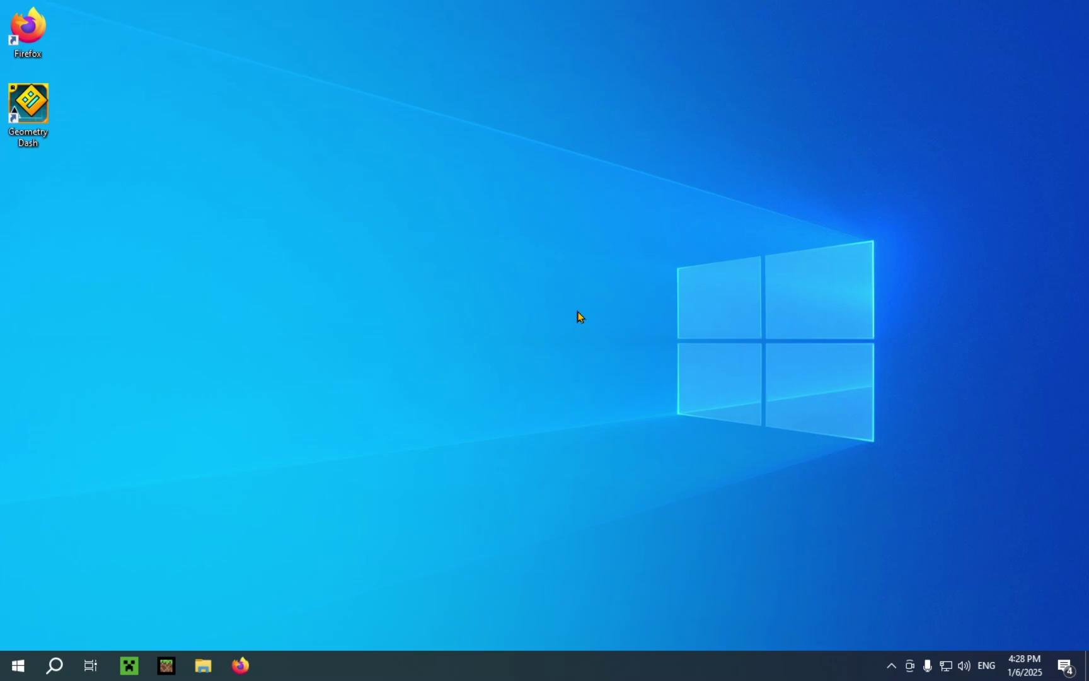
# - Download the Geode v4.1.2 Windows installer from geode-sdk.org in Firefox
pyautogui.doubleClick(30, 39)
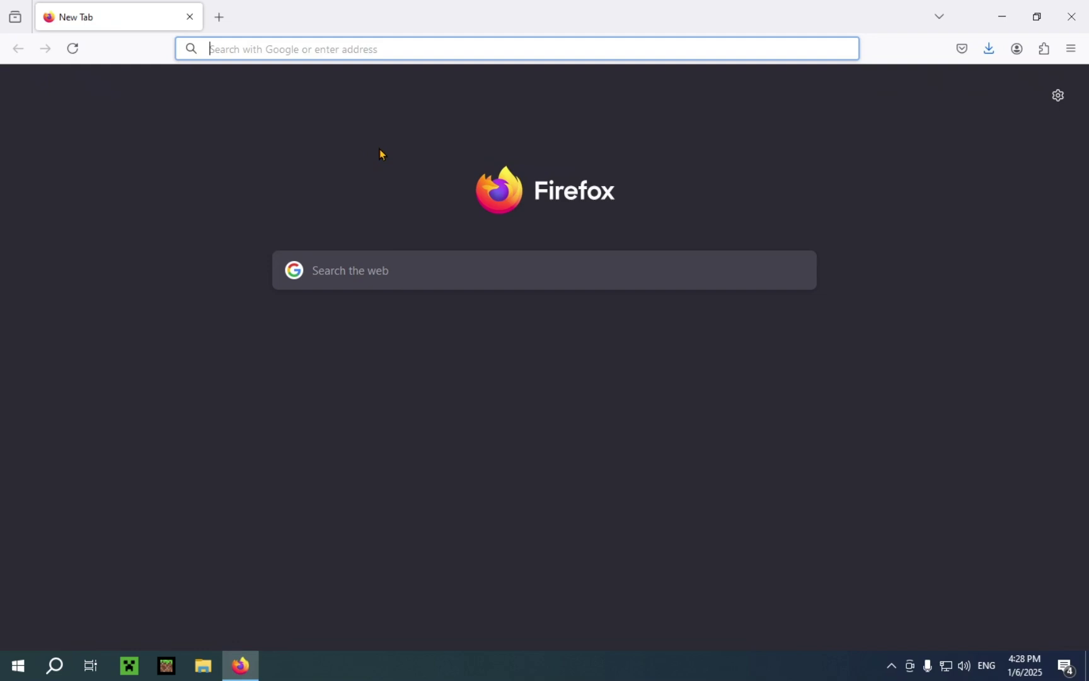
pyautogui.write('geod')
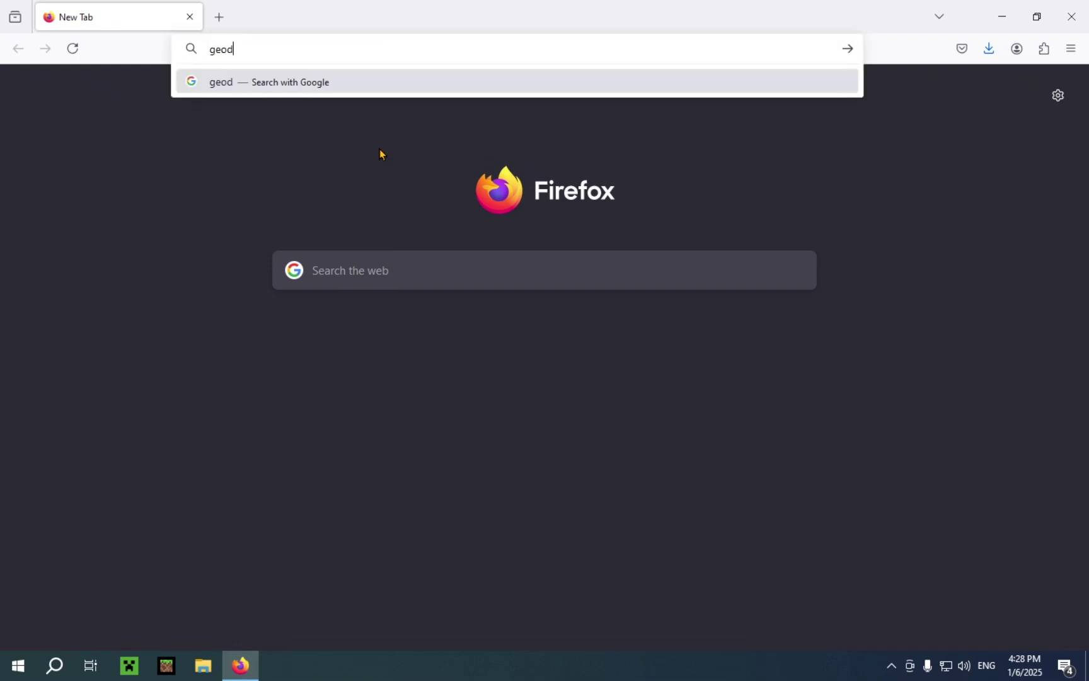
pyautogui.write('e-sdk.')
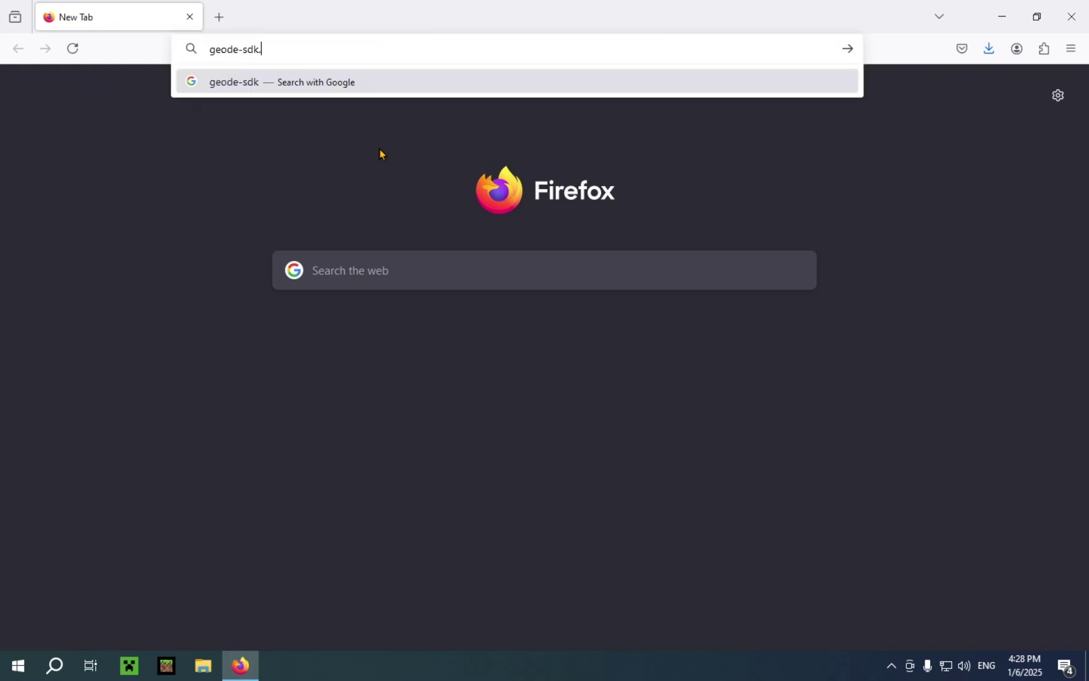
pyautogui.write('org')
pyautogui.press('Return')
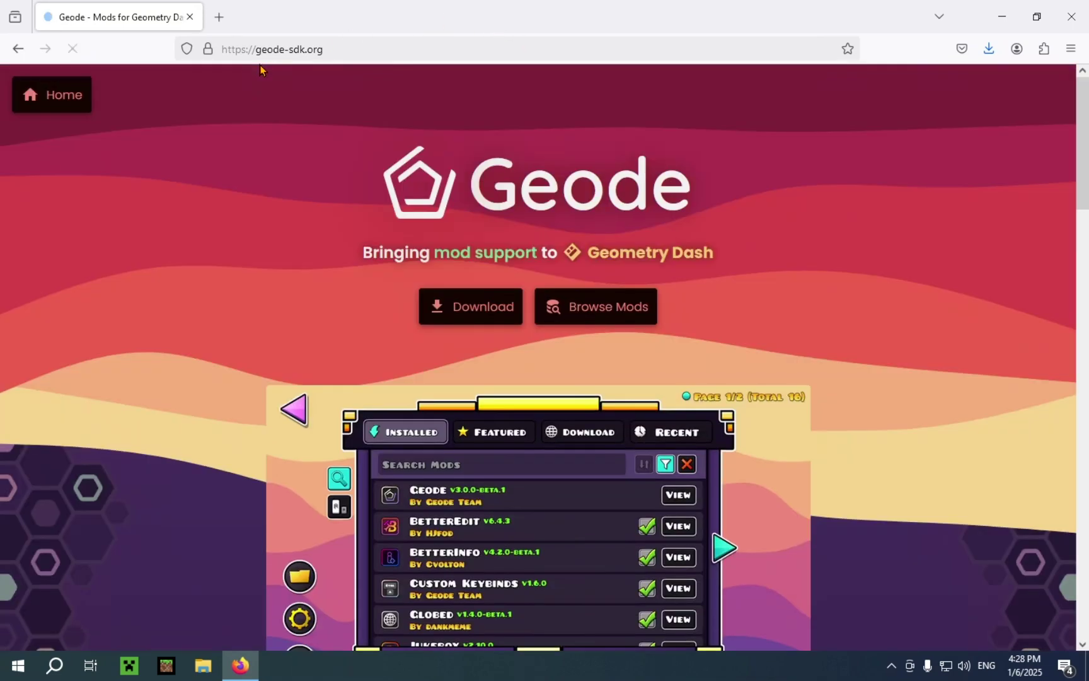
pyautogui.click(471, 309)
pyautogui.scroll(-3, 518, 414)
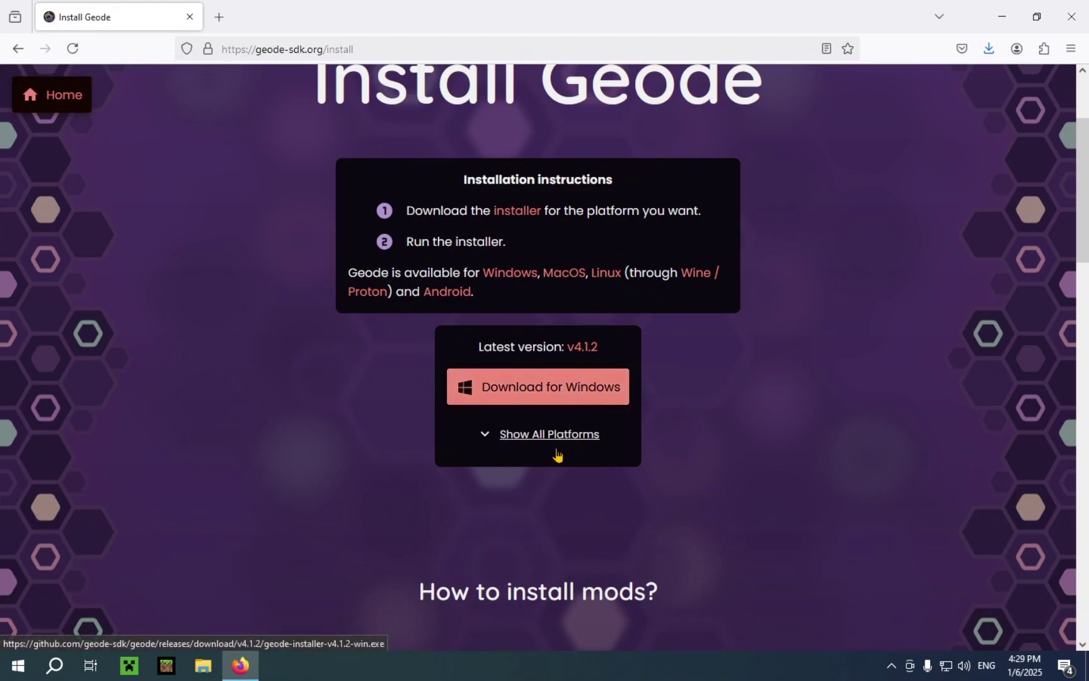
pyautogui.click(551, 436)
pyautogui.scroll(-2, 586, 417)
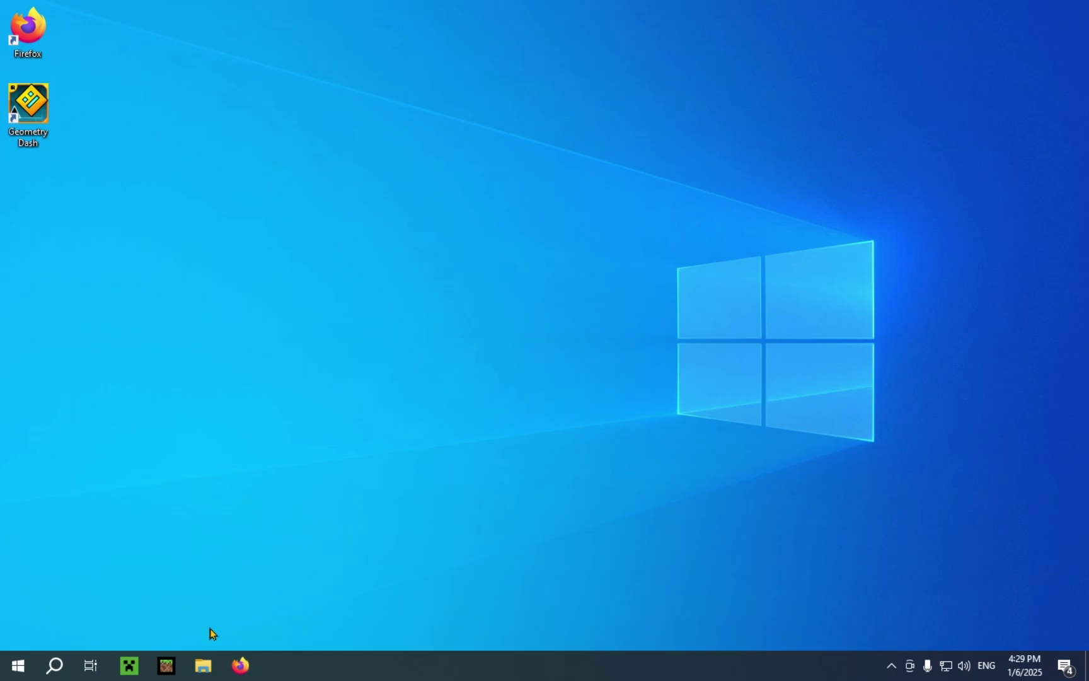
# - Run the geode-installer exe from Downloads, bypassing the SmartScreen warning with Run anyway
pyautogui.click(204, 667)
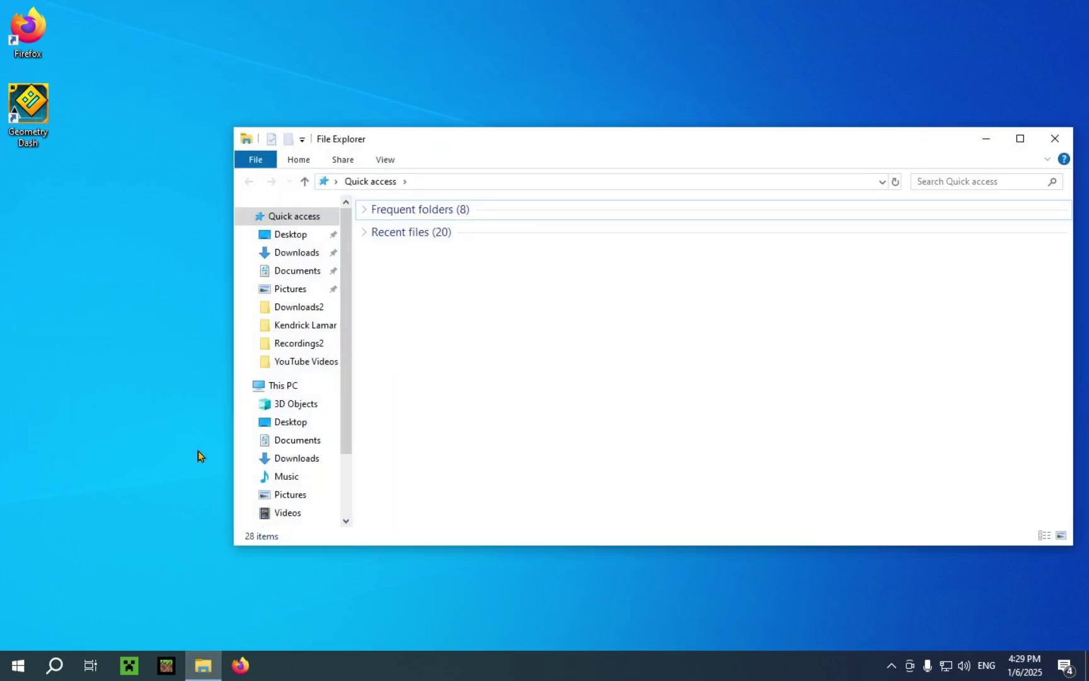
pyautogui.click(271, 255)
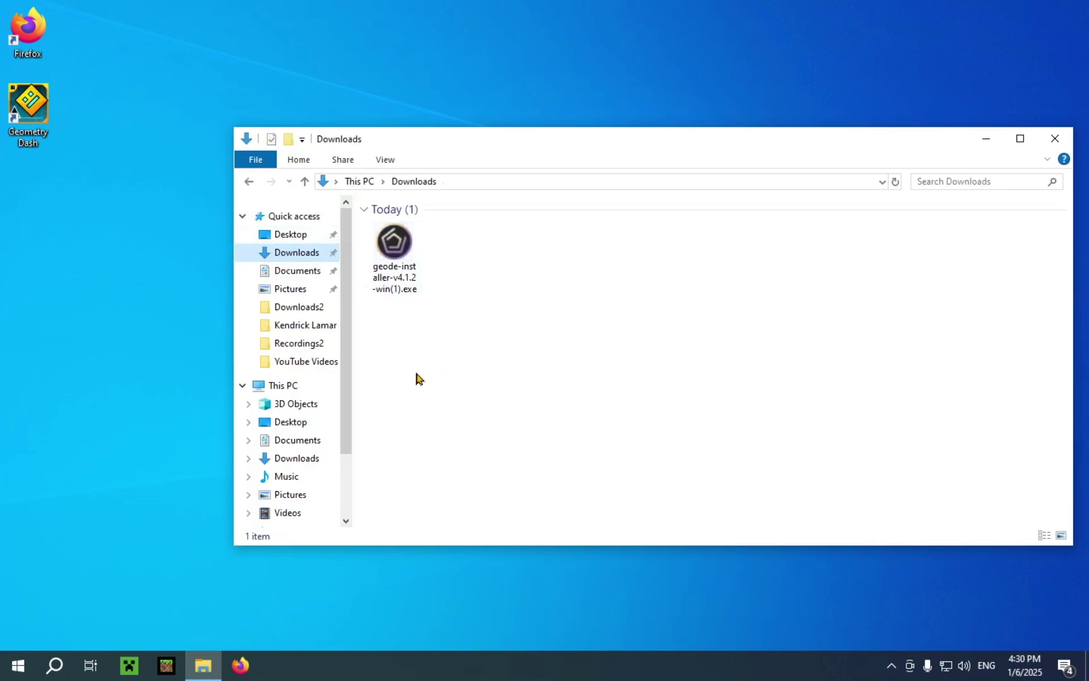
pyautogui.doubleClick(406, 258)
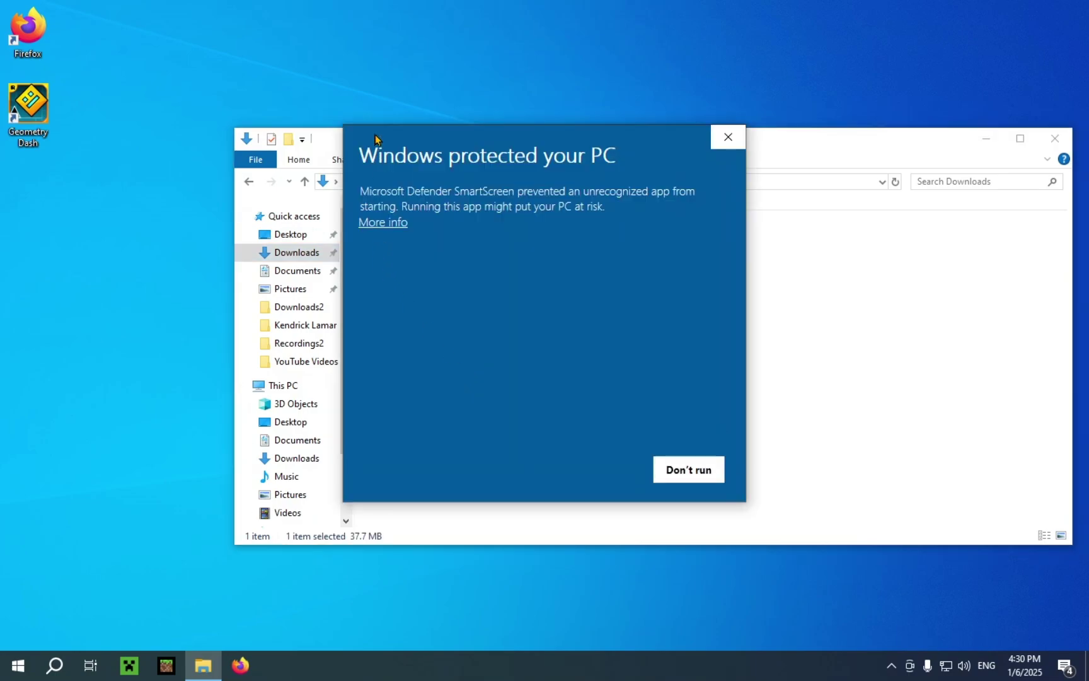
pyautogui.moveTo(360, 155); pyautogui.dragTo(648, 159)
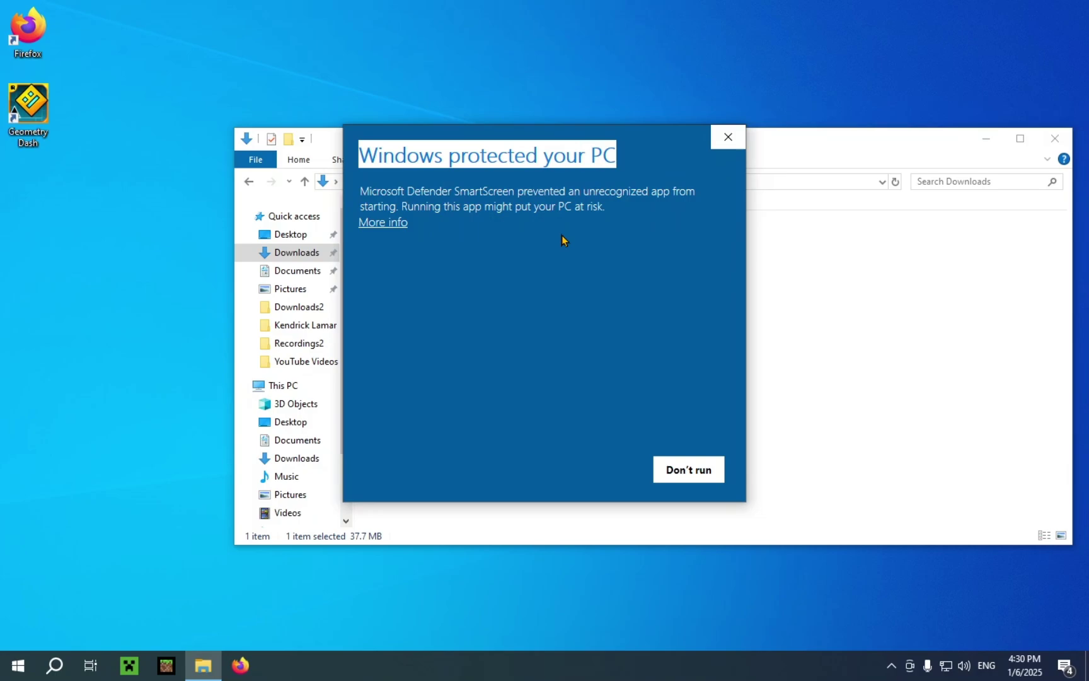
pyautogui.click(391, 224)
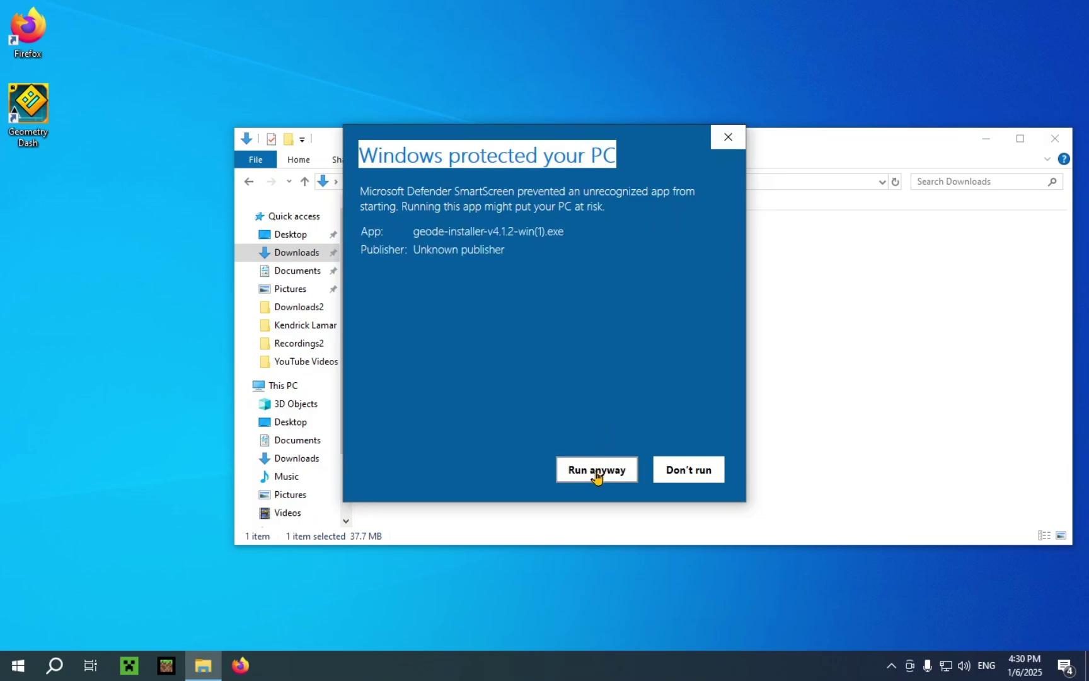
pyautogui.click(596, 470)
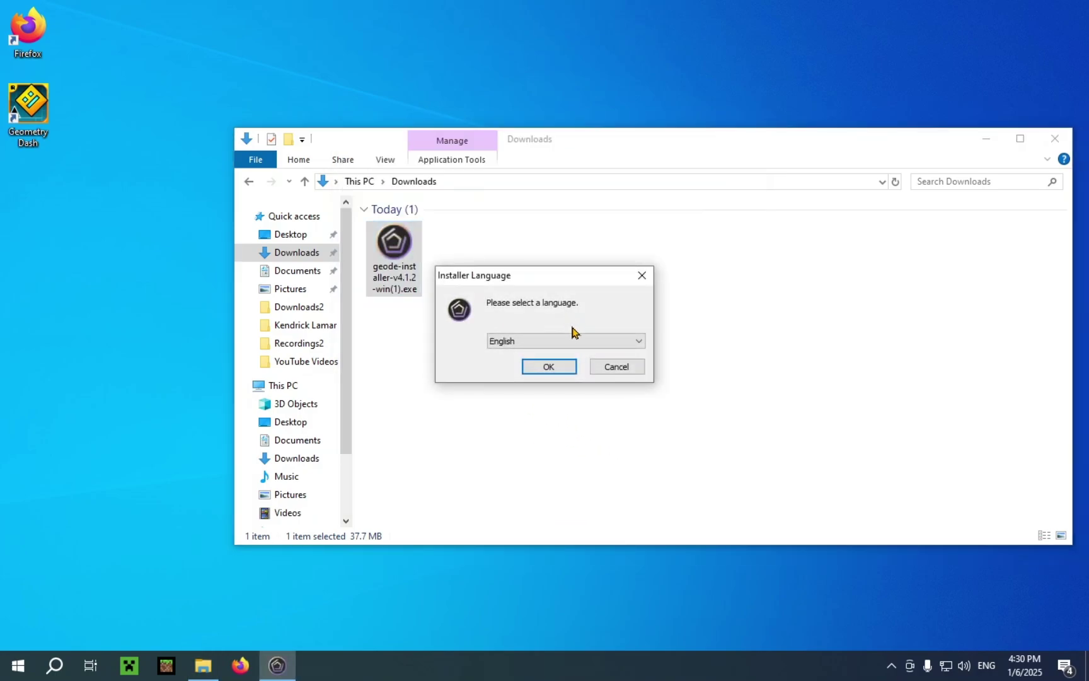
# - Install Geode in English with all components into the Geometry Dash folder
pyautogui.click(562, 370)
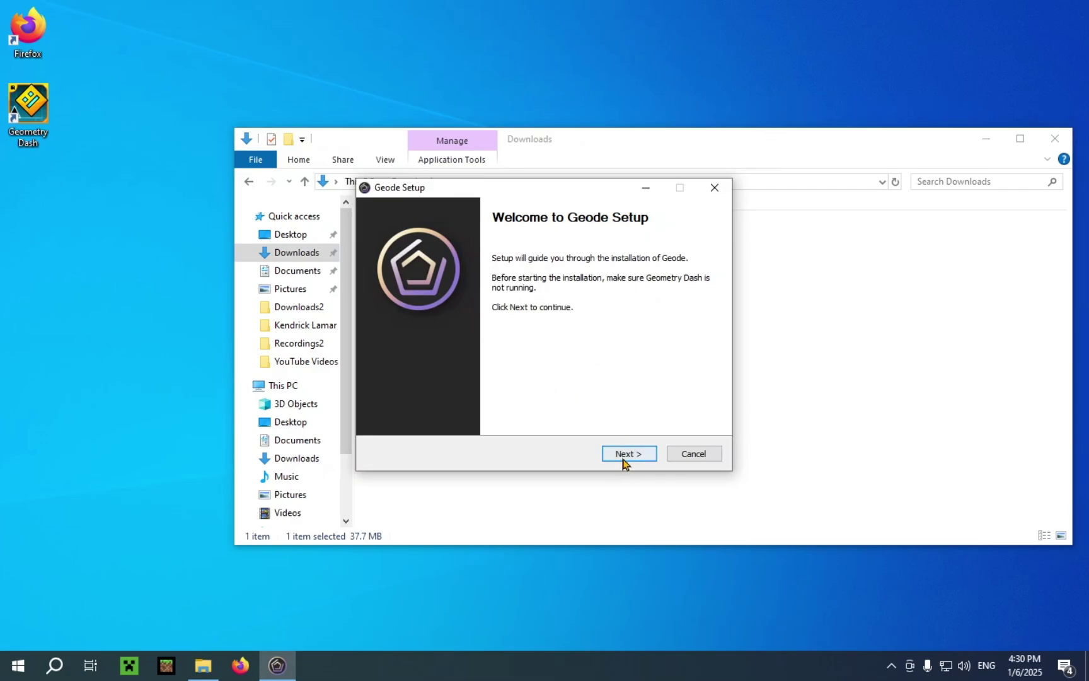
pyautogui.click(623, 458)
pyautogui.click(622, 459)
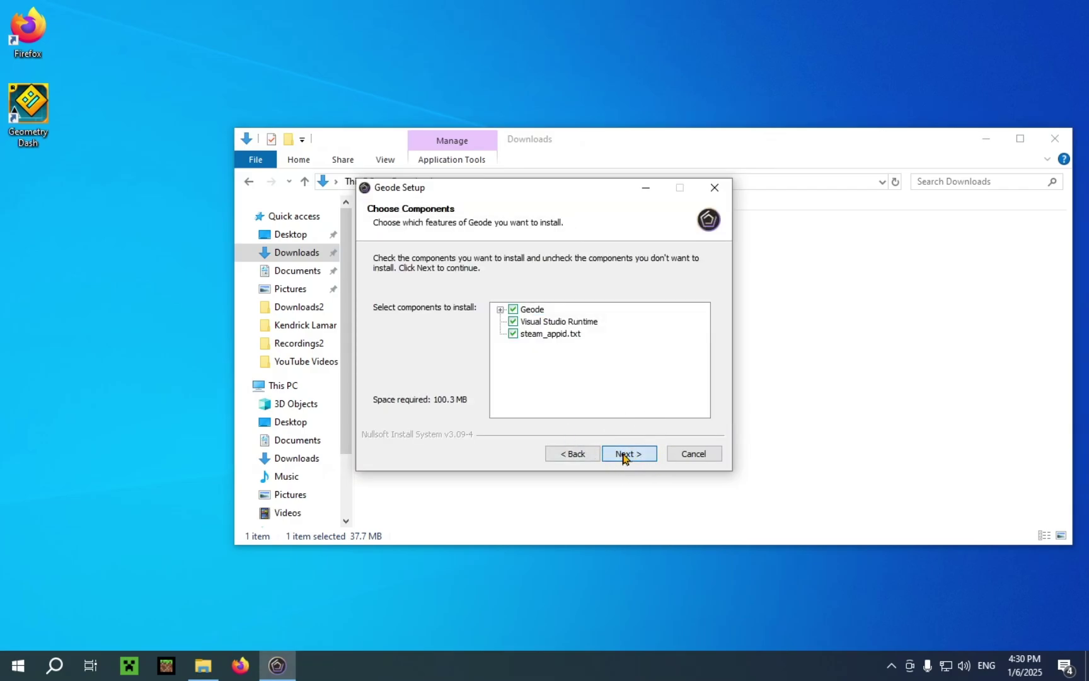
pyautogui.click(623, 458)
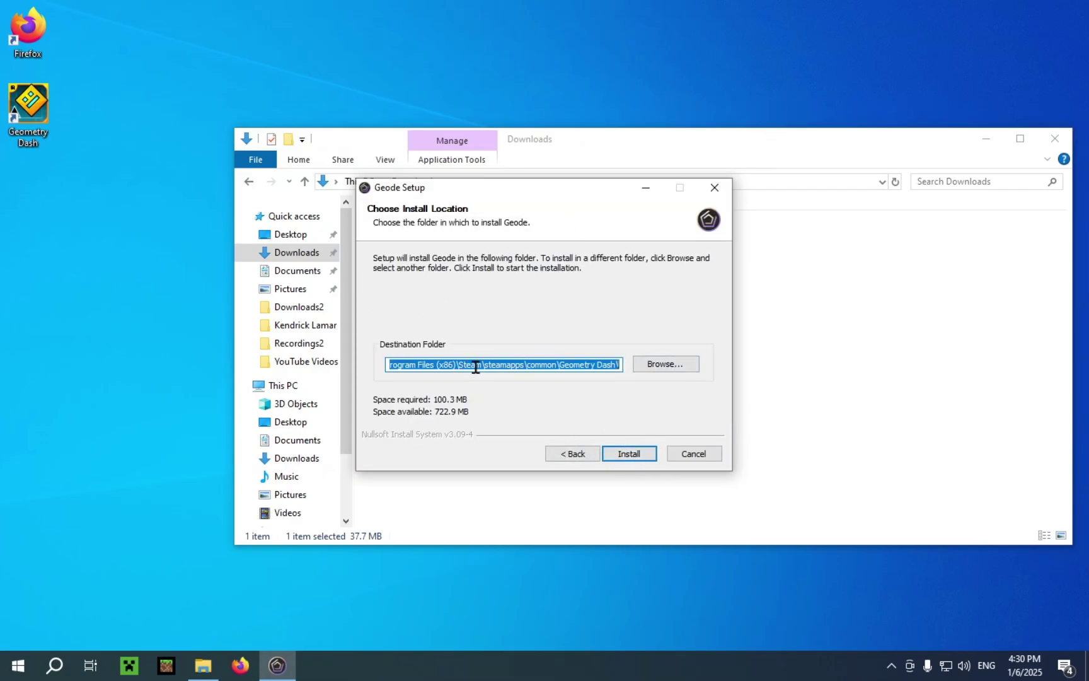
pyautogui.moveTo(481, 367); pyautogui.dragTo(621, 367)
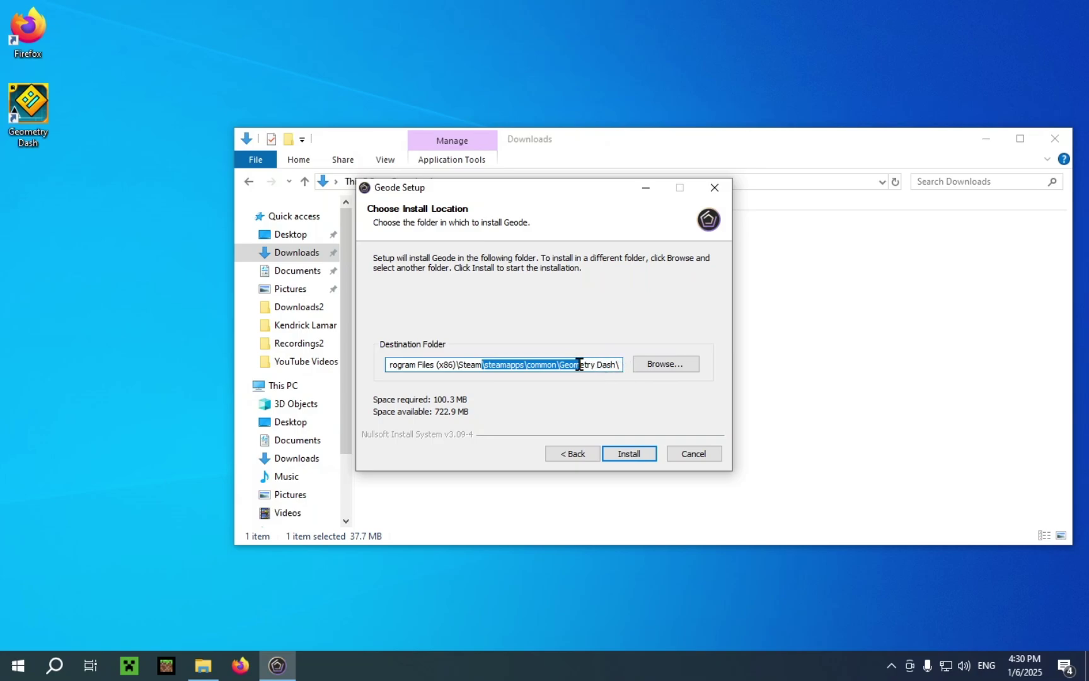
pyautogui.click(626, 457)
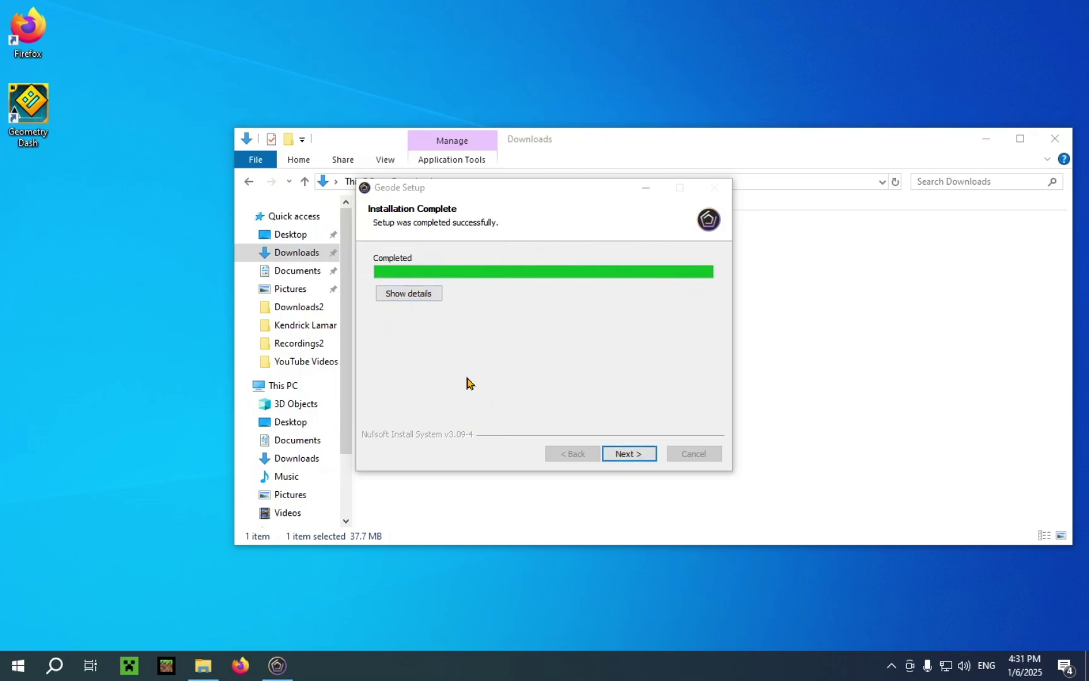
# - Finish Geode Setup and close both the installer and the Downloads window
pyautogui.click(610, 453)
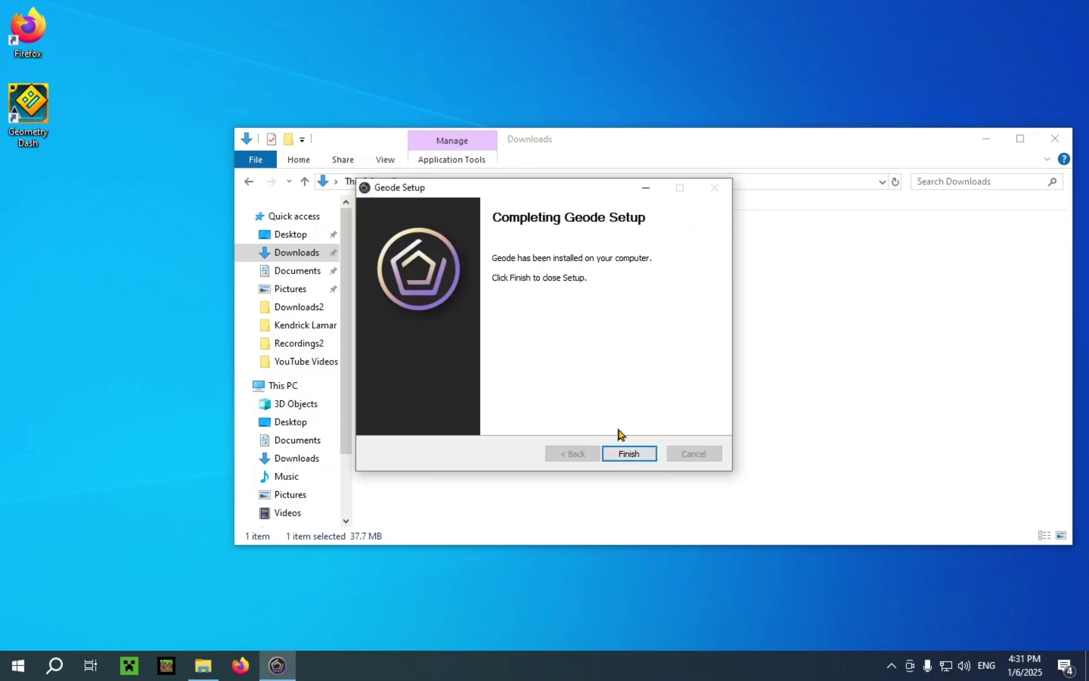
pyautogui.click(630, 454)
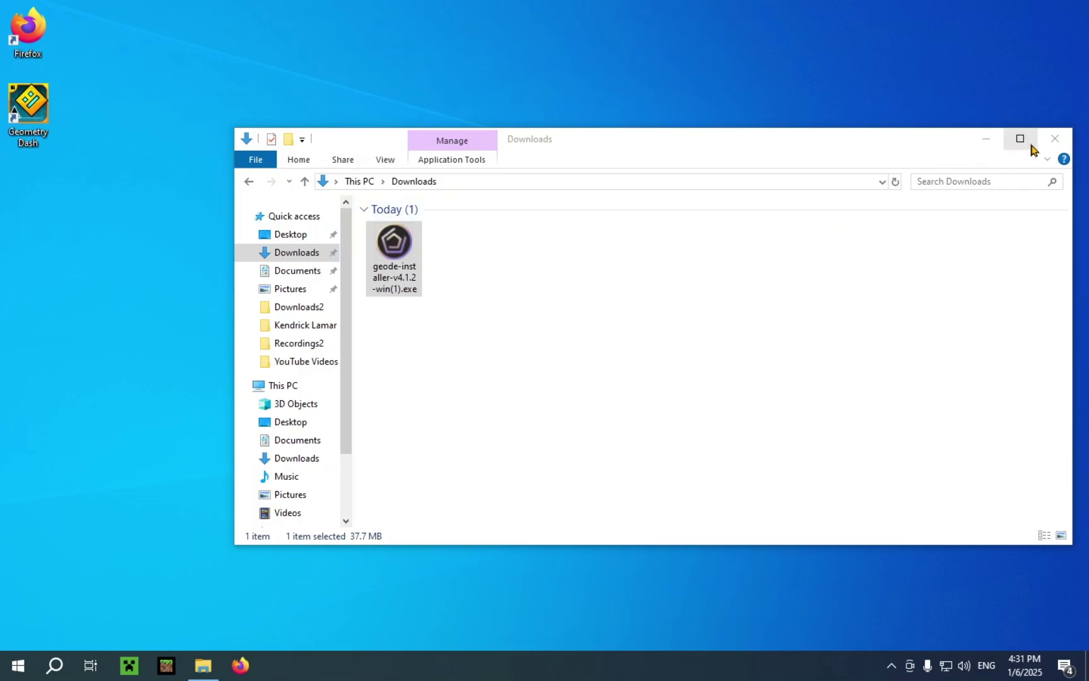
pyautogui.click(1063, 140)
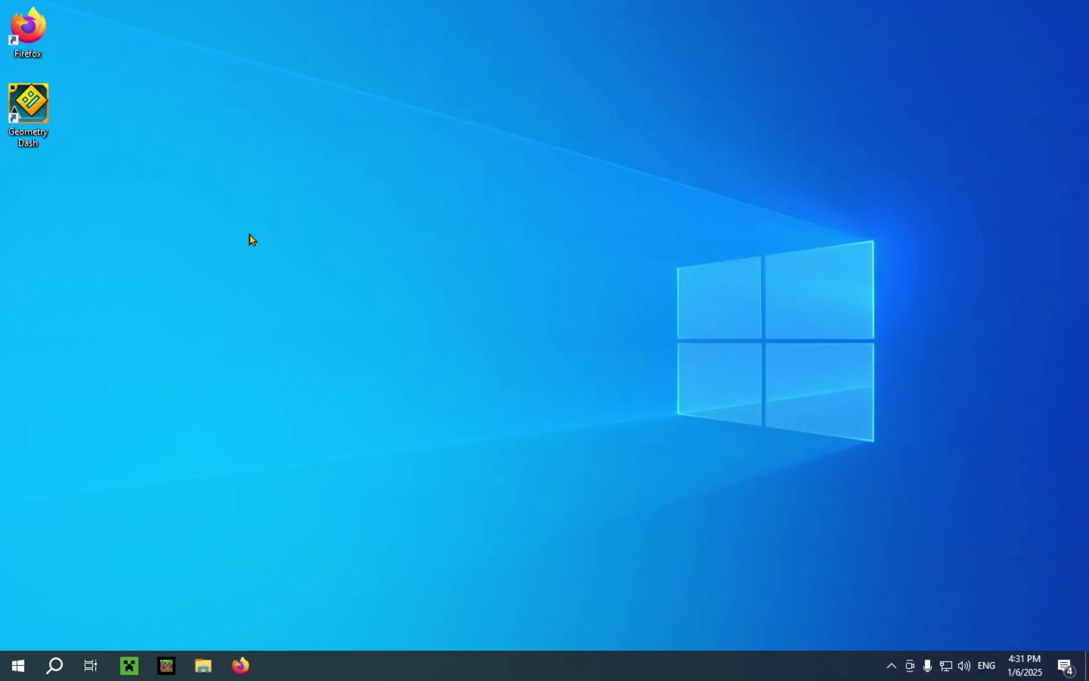
# - Launch Geometry Dash and view the Geode mods list showing Geode v4.1.2
pyautogui.doubleClick(42, 120)
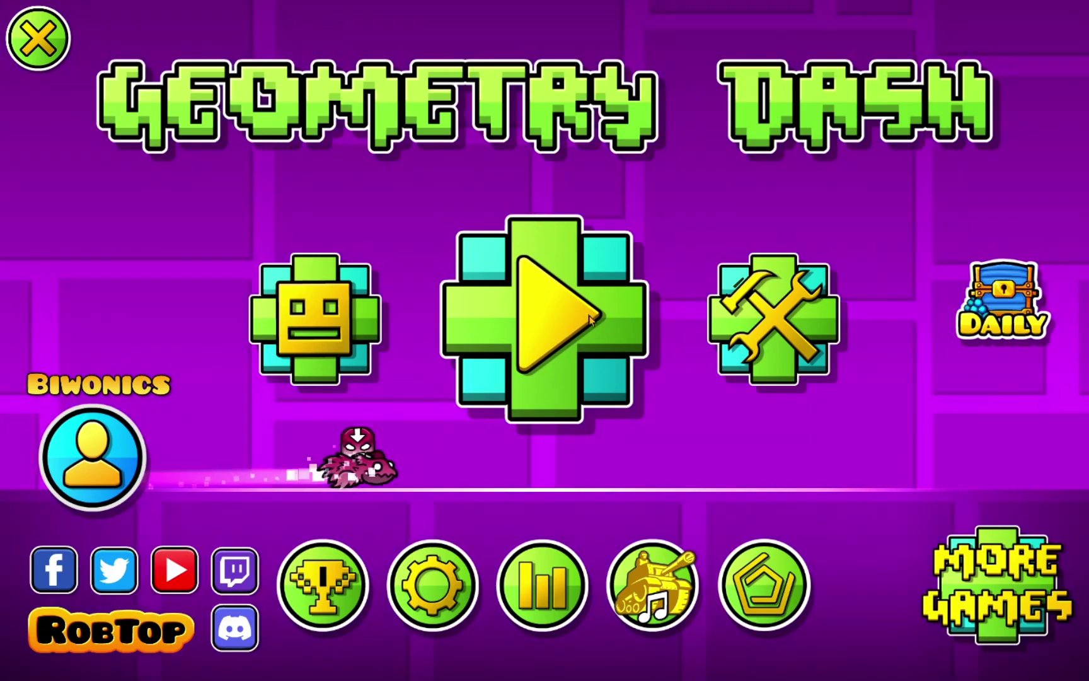
pyautogui.click(763, 590)
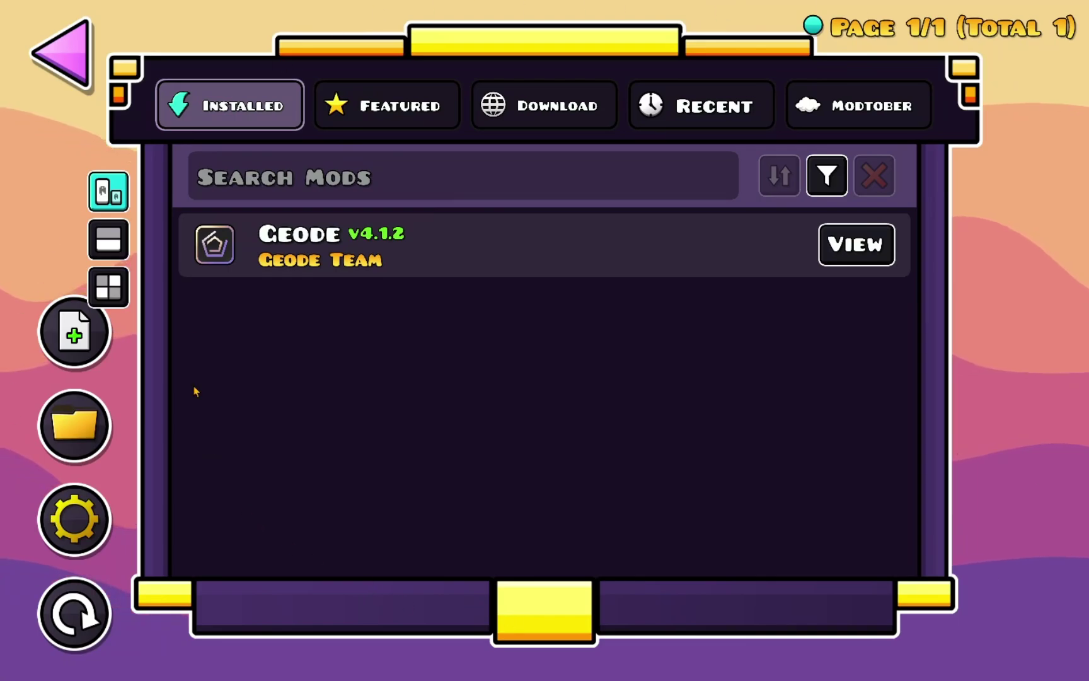
# - Search the Download tab for Better Progression, install v1.3.0, and check Installed mods
pyautogui.click(492, 109)
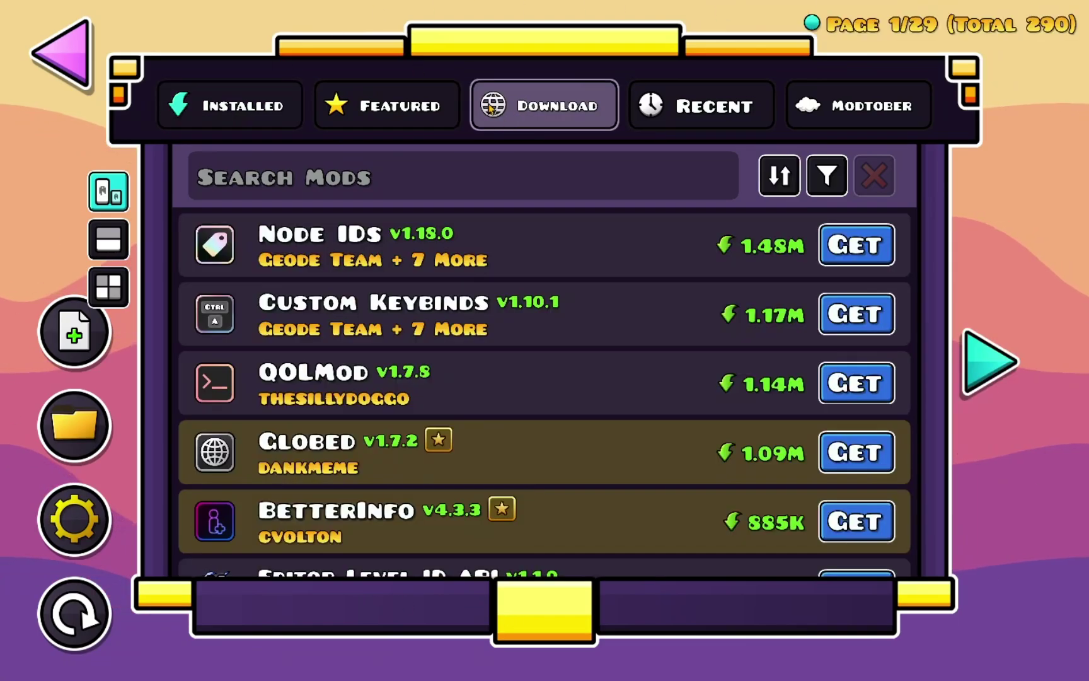
pyautogui.click(375, 194)
pyautogui.write('Be')
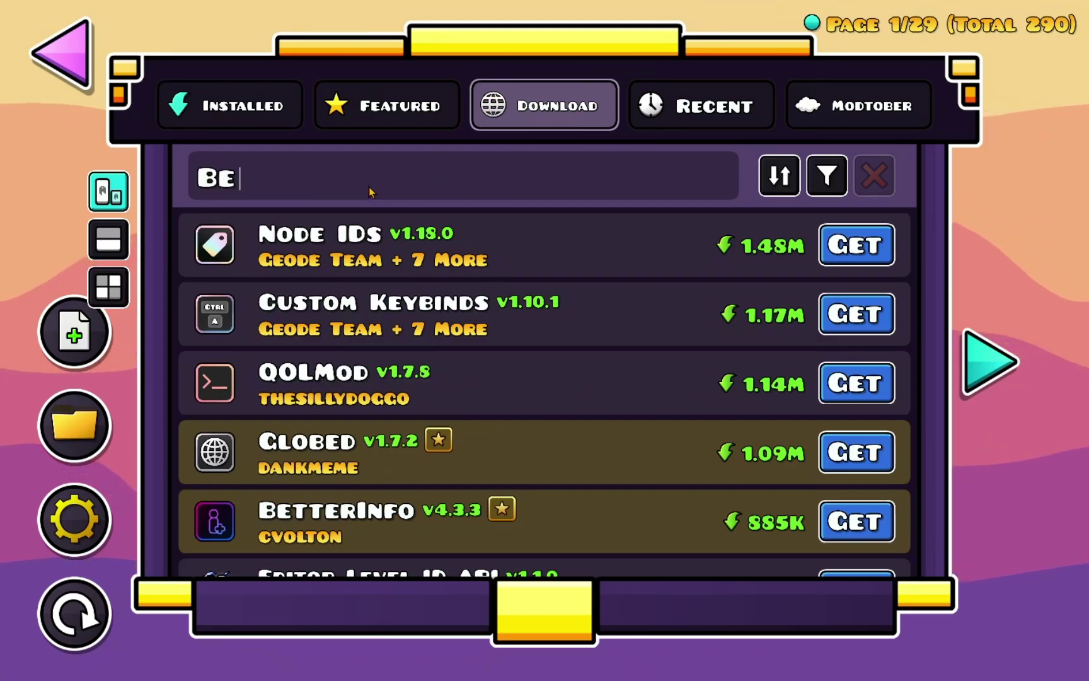
pyautogui.write('tter Pro')
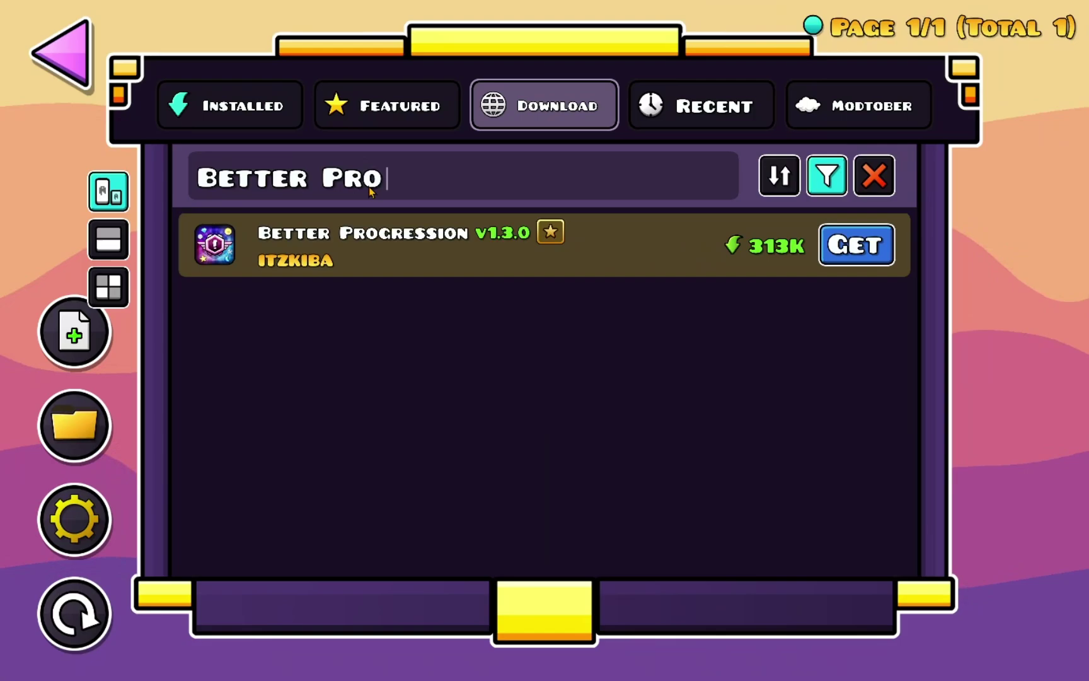
pyautogui.write('gression')
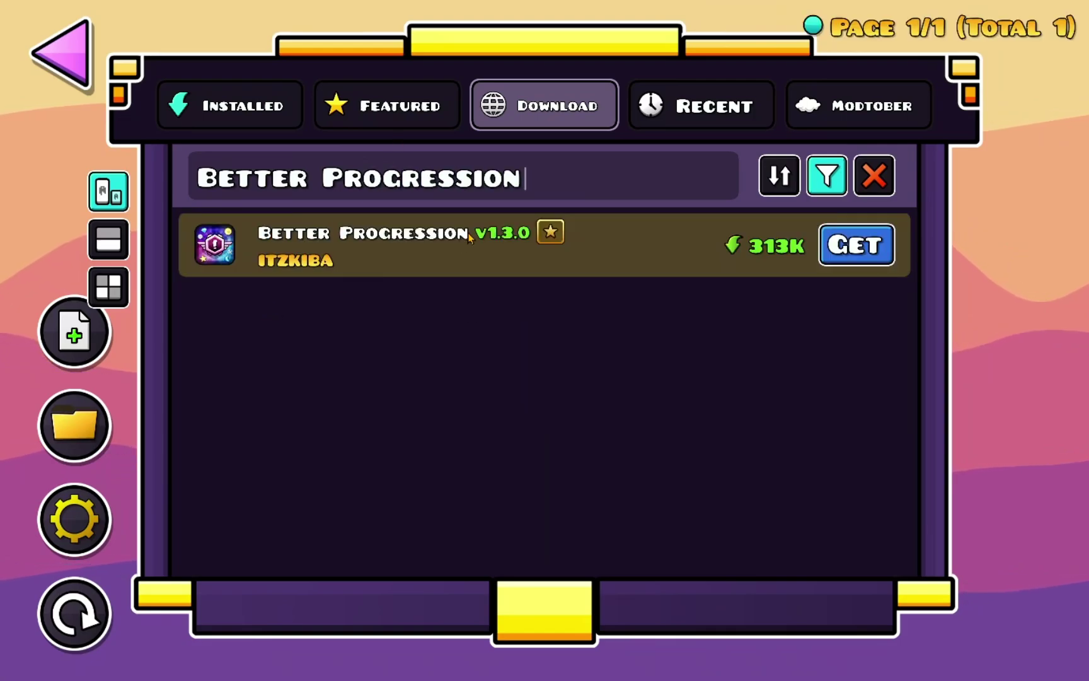
pyautogui.click(865, 247)
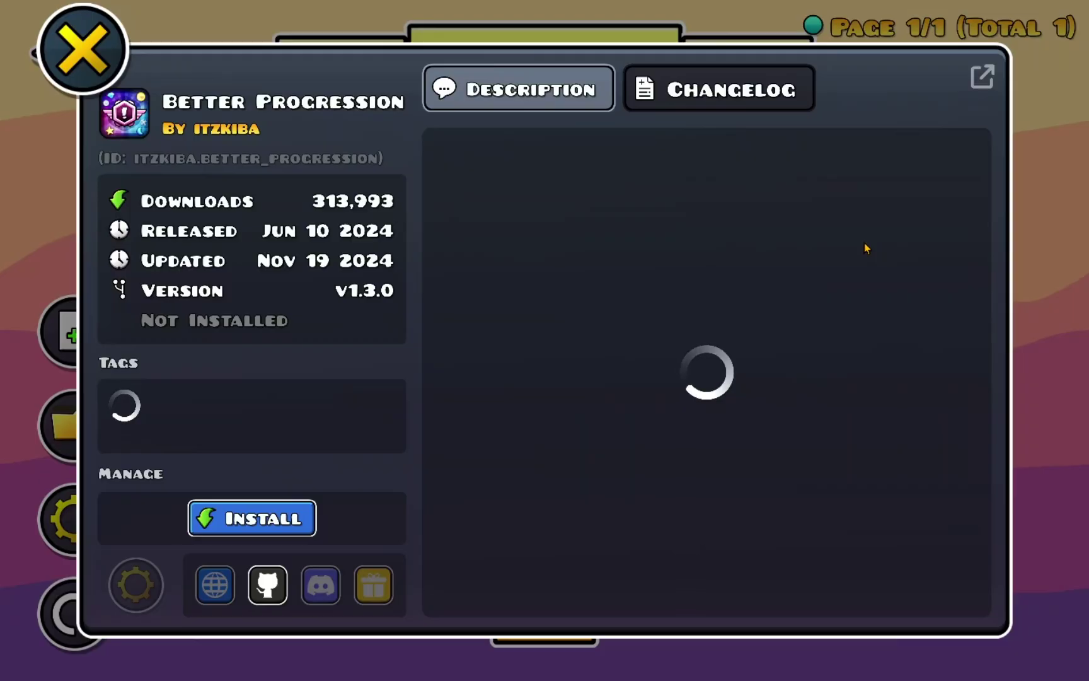
pyautogui.click(251, 519)
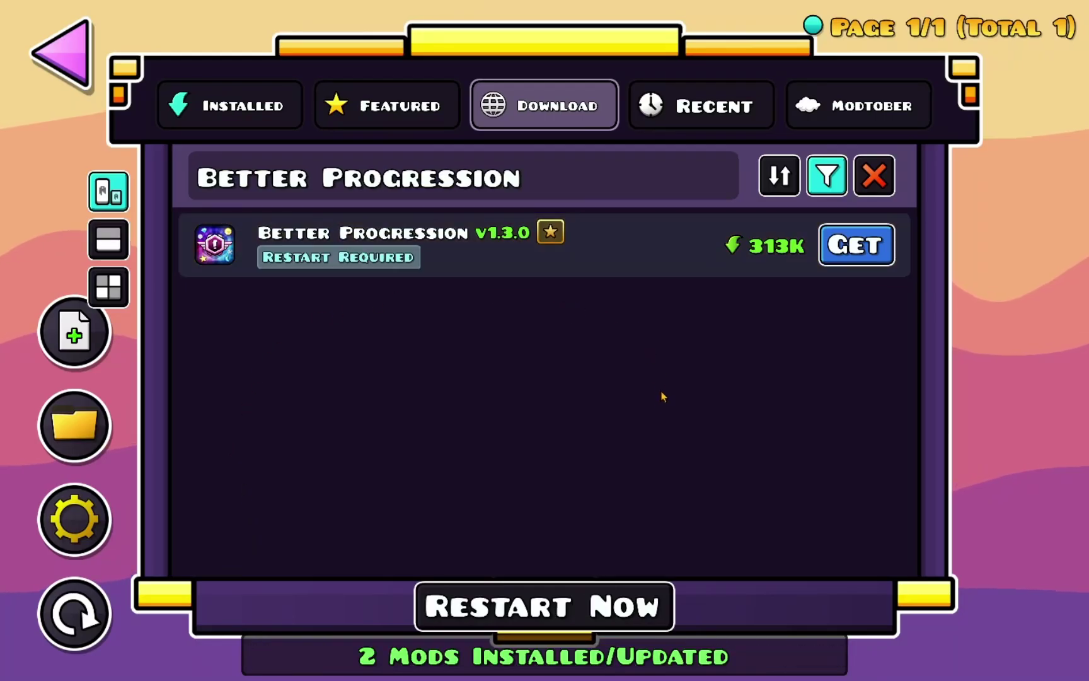
pyautogui.click(272, 106)
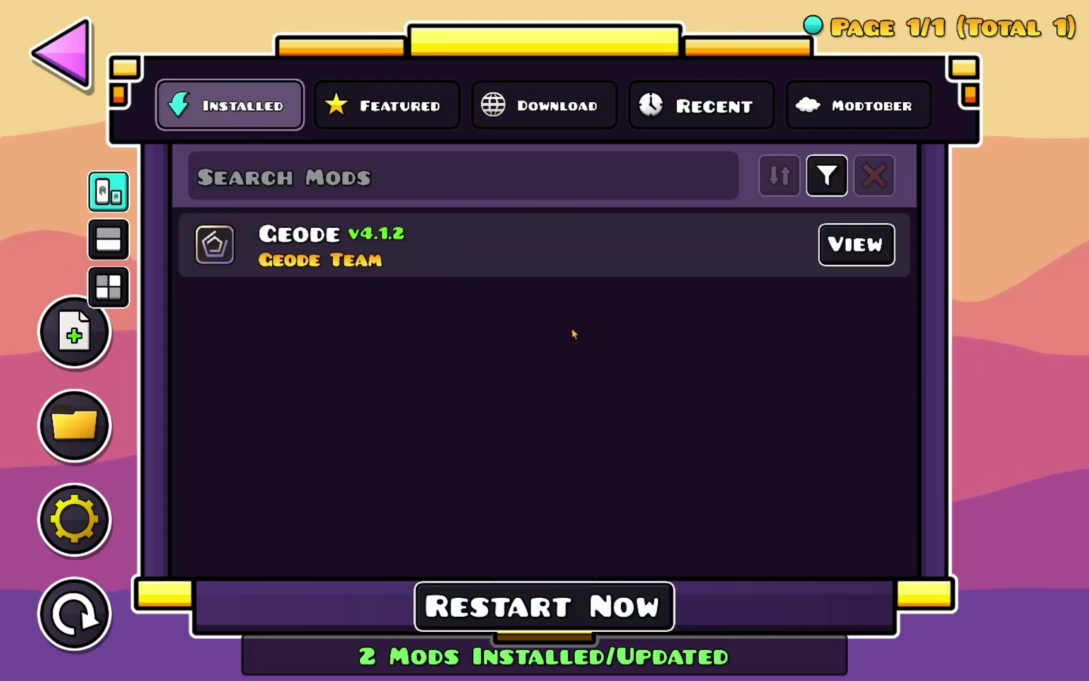
# - Restart Geometry Dash to load Better Progression, showing a tier 8 rank with 619/900 EXP
pyautogui.click(542, 598)
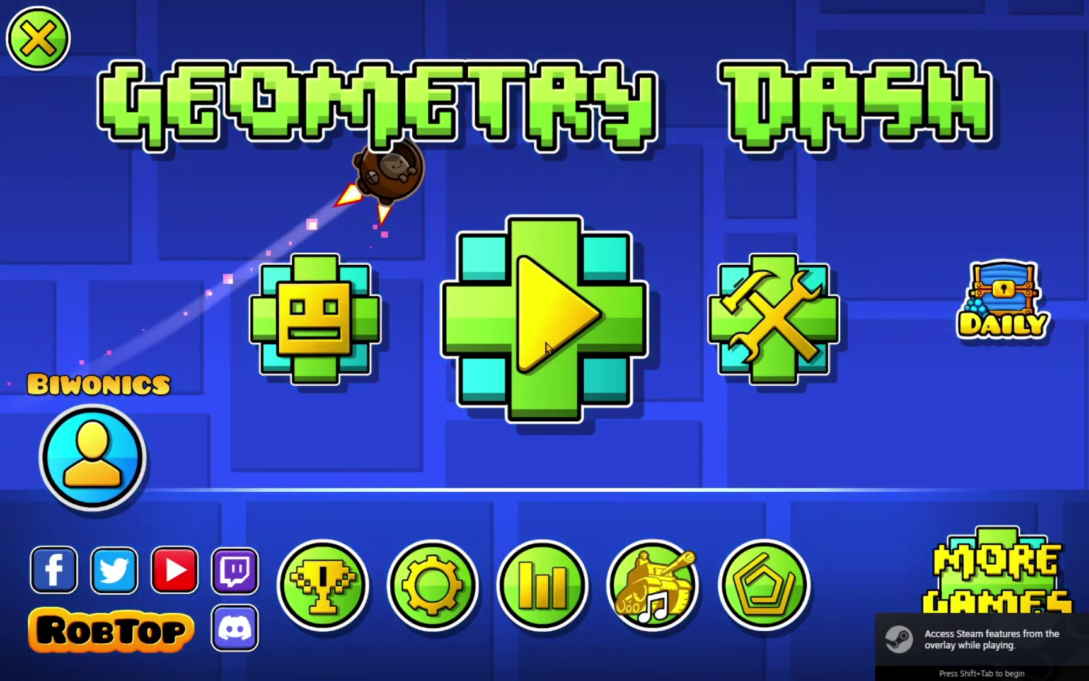
pyautogui.click(547, 347)
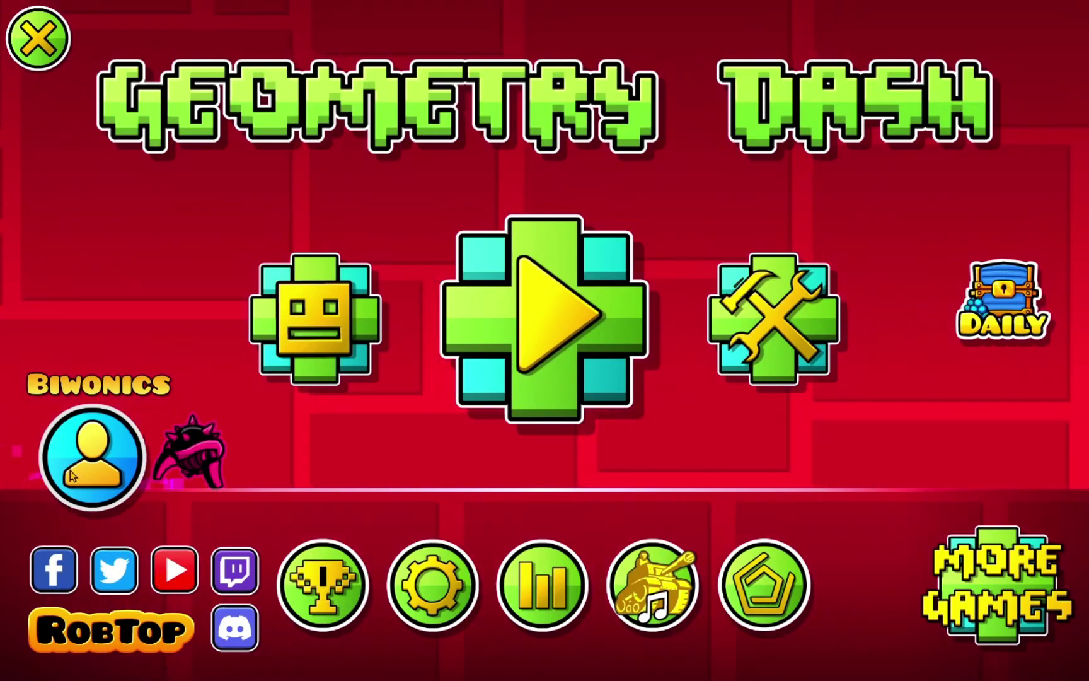
pyautogui.click(92, 457)
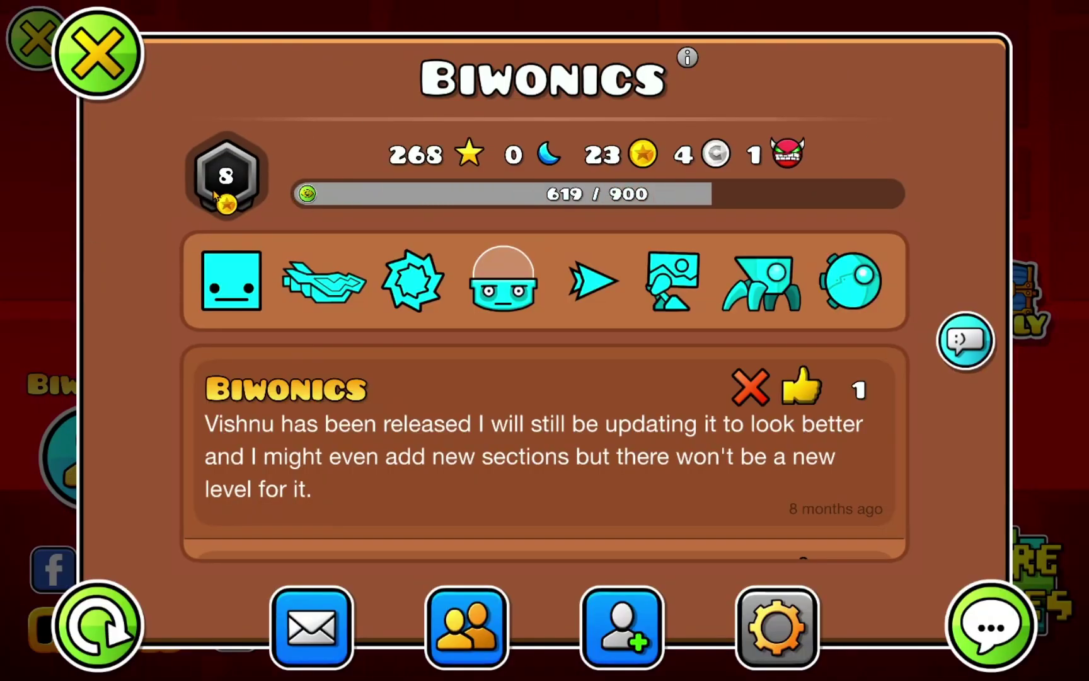
pyautogui.click(220, 175)
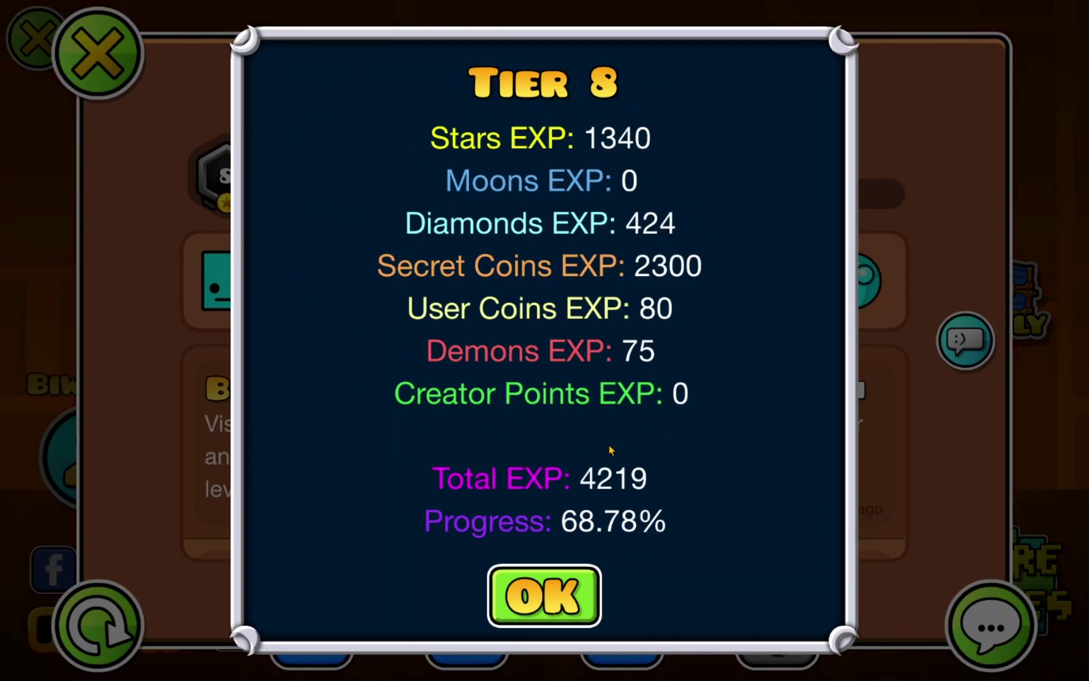
pyautogui.click(560, 609)
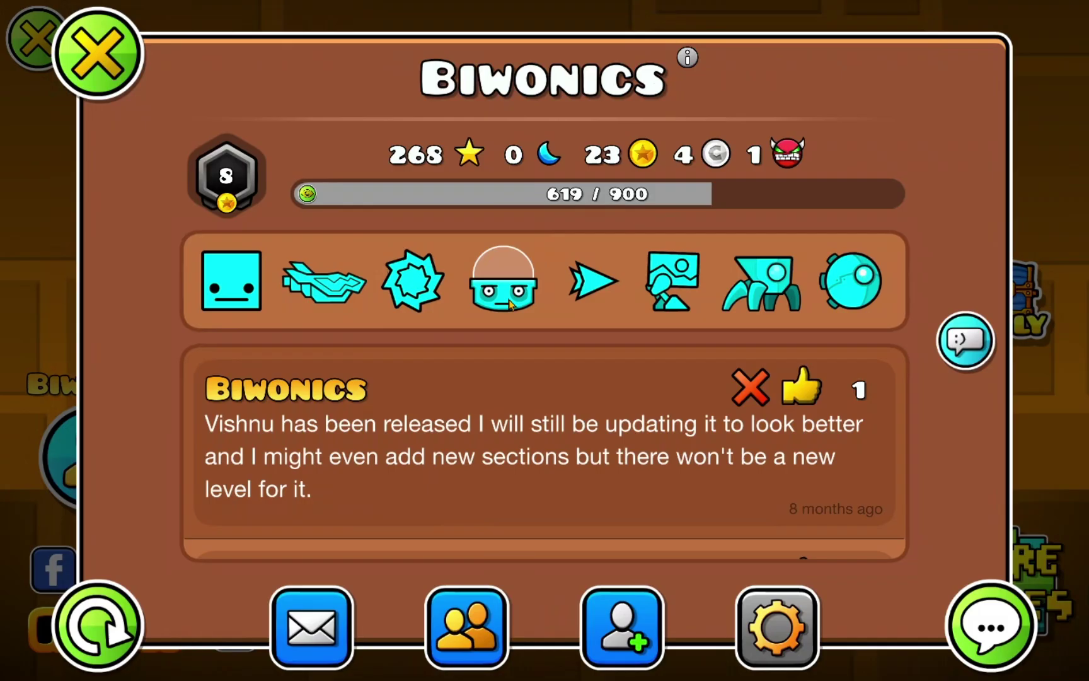
pyautogui.click(113, 58)
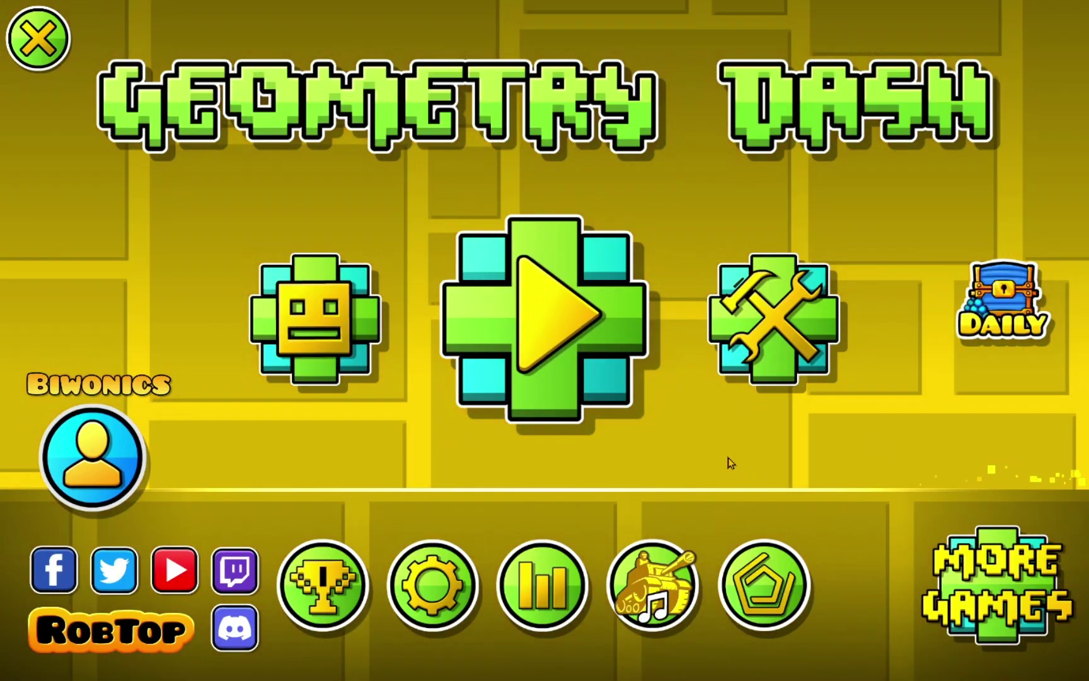